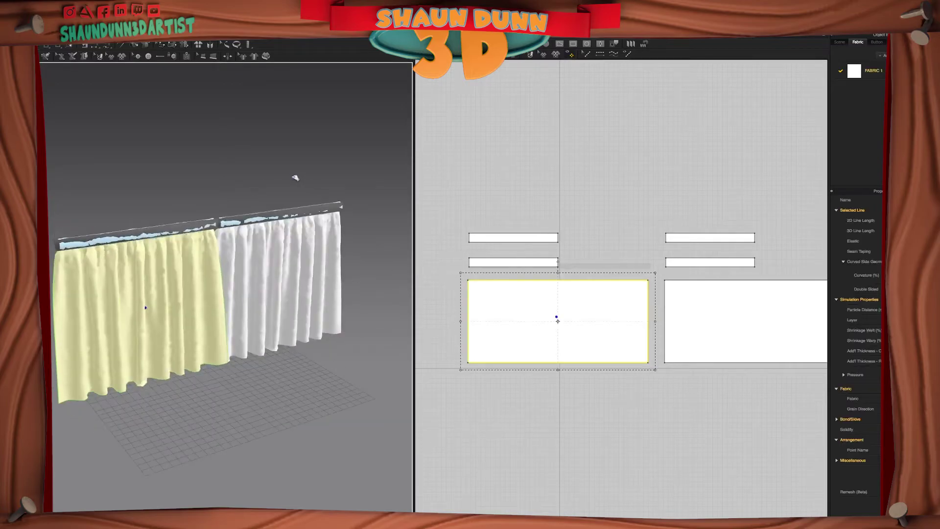
Show the curtains in mesh display in the 3D view and select both curtain panels to examine their mesh density.
{"action": "right_click_drag", "start_coordinate": [300, 308], "coordinate": [292, 309]}
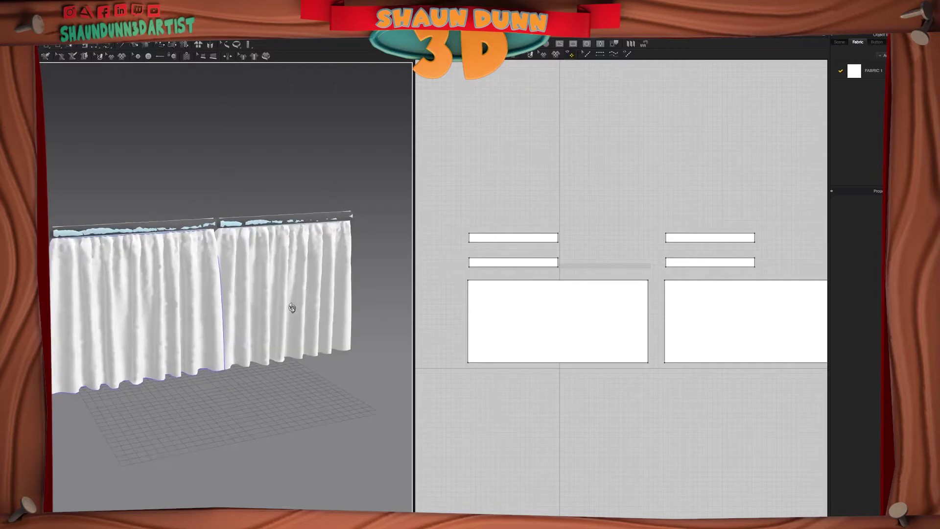
{"action": "right_click_drag", "start_coordinate": [223, 285], "coordinate": [194, 304]}
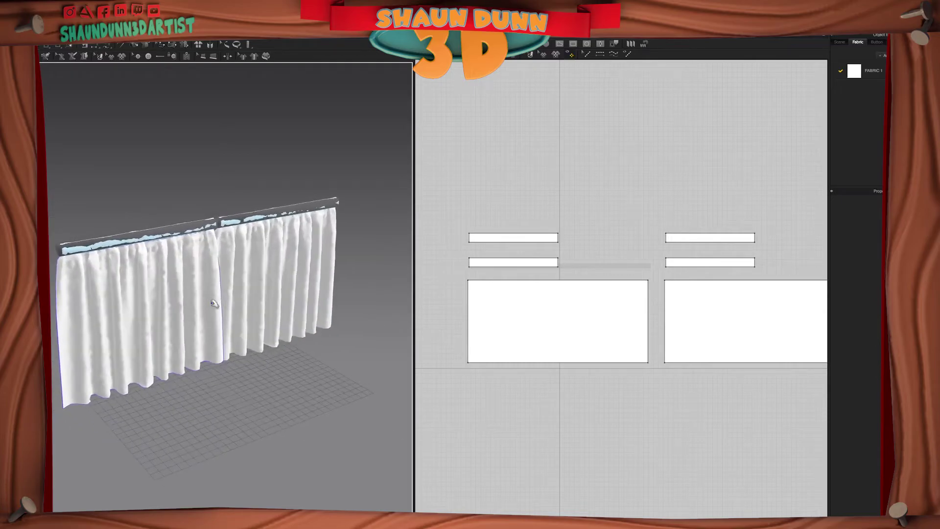
{"action": "mouse_move", "coordinate": [42, 104]}
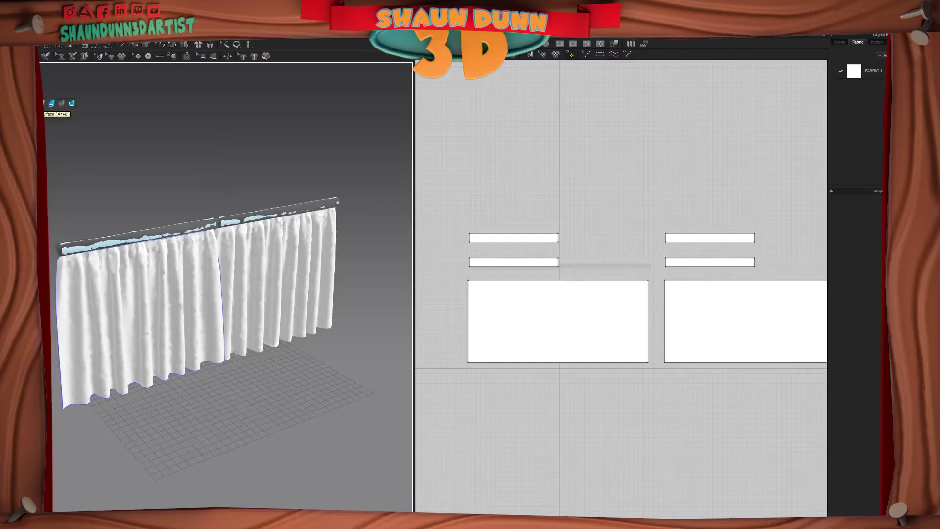
{"action": "left_click", "coordinate": [62, 103]}
{"action": "scroll", "coordinate": [162, 274], "scroll_direction": "up", "scroll_amount": 2}
{"action": "right_click_drag", "start_coordinate": [174, 277], "coordinate": [148, 258]}
{"action": "scroll", "coordinate": [148, 258], "scroll_direction": "down", "scroll_amount": 3}
{"action": "left_click", "coordinate": [153, 266]}
{"action": "left_click", "coordinate": [259, 295], "text": "shift"}
{"action": "mouse_move", "coordinate": [221, 286]}
{"action": "right_mouse_down"}
{"action": "mouse_move", "coordinate": [256, 307]}
{"action": "mouse_move", "coordinate": [218, 300]}
{"action": "mouse_move", "coordinate": [227, 297]}
{"action": "right_mouse_up"}
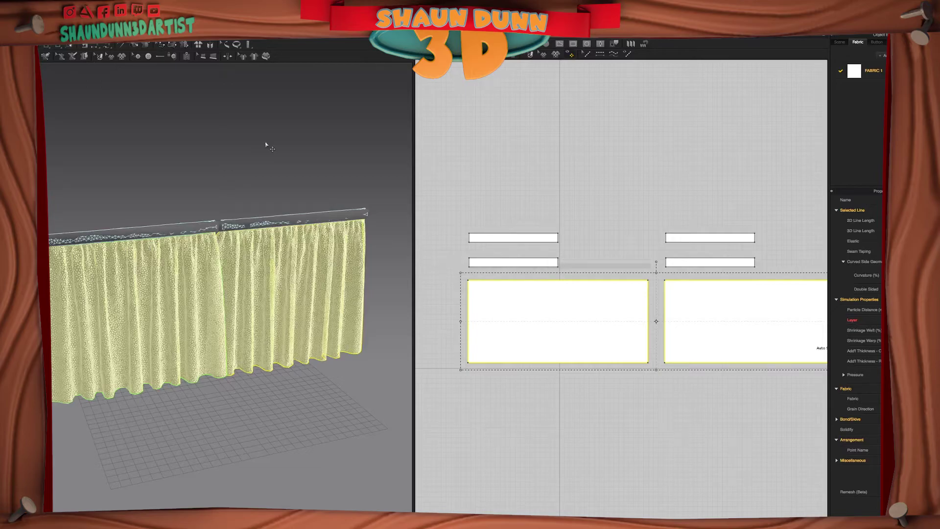
Simulate the two curtain panels and return the 3D view from mesh to surface display.
{"action": "left_click", "coordinate": [119, 137]}
{"action": "key", "text": "space"}
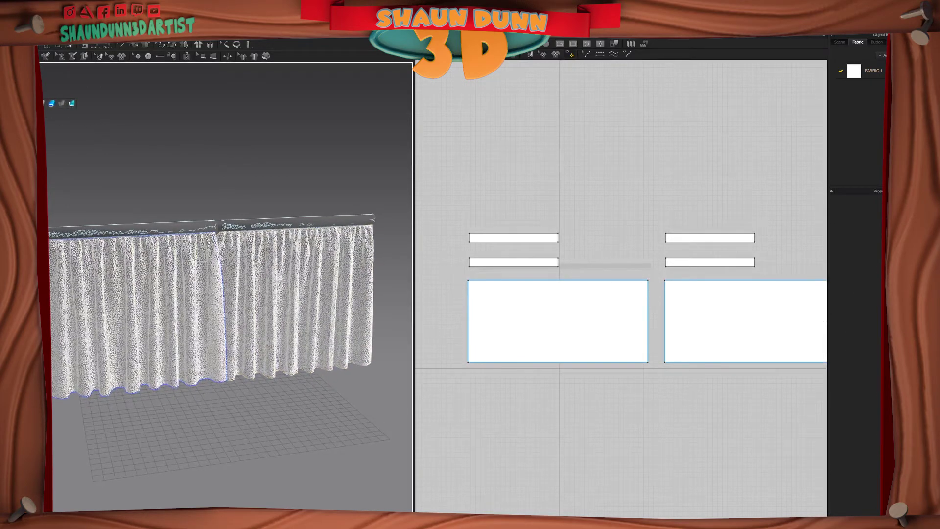
{"action": "left_click", "coordinate": [52, 103]}
{"action": "scroll", "coordinate": [273, 171], "scroll_direction": "down", "scroll_amount": 2}
{"action": "right_click_drag", "start_coordinate": [272, 171], "coordinate": [279, 182]}
Add a second fabric to the fabric list and set its color to red FF0000.
{"action": "left_click", "coordinate": [282, 295]}
{"action": "left_click", "coordinate": [191, 294], "text": "shift"}
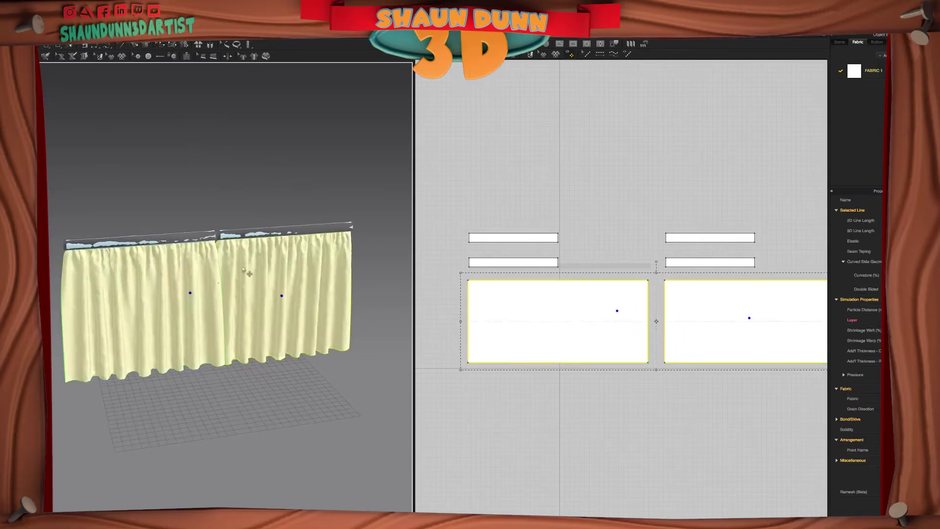
{"action": "left_click", "coordinate": [884, 57]}
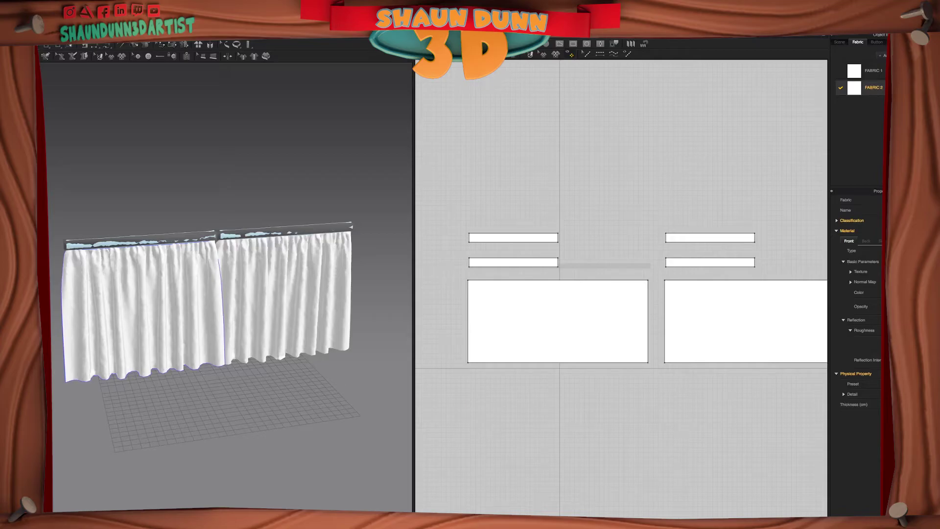
{"action": "left_click", "coordinate": [896, 292]}
{"action": "left_click_drag", "start_coordinate": [511, 192], "coordinate": [532, 182]}
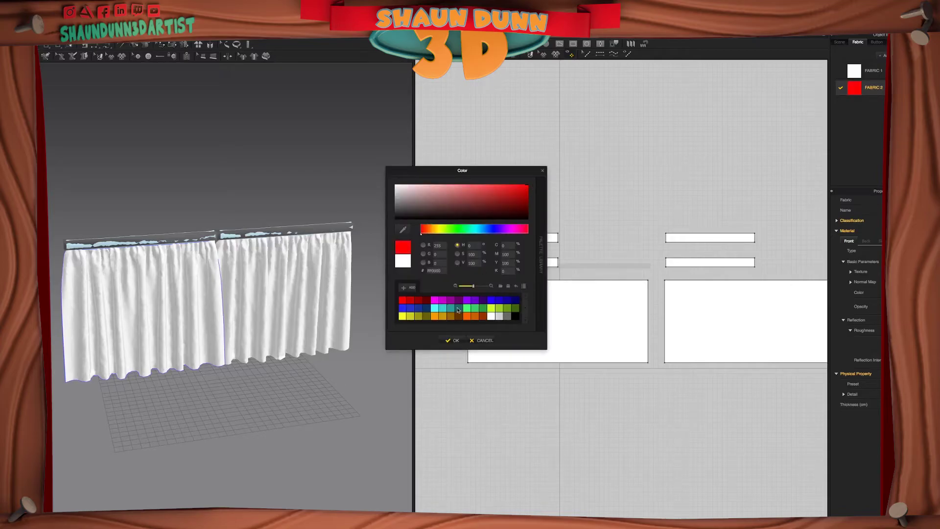
{"action": "left_click", "coordinate": [452, 340]}
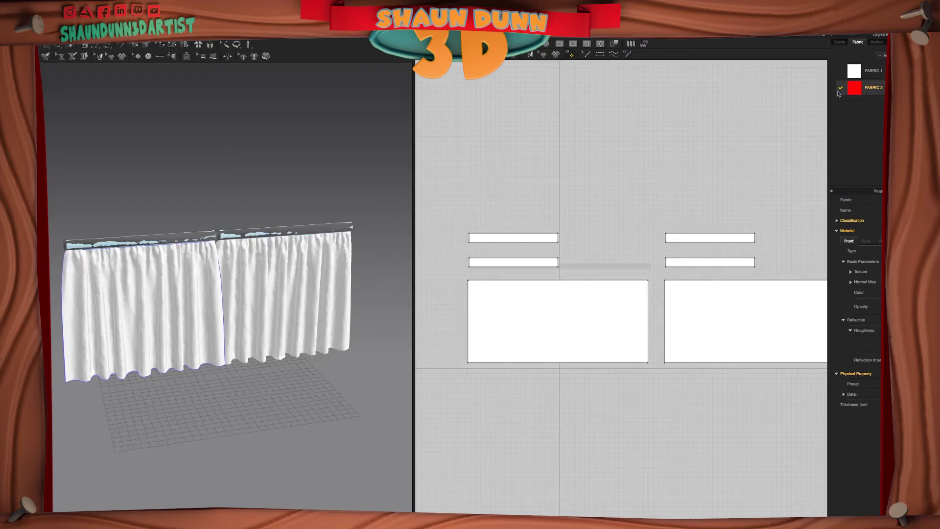
Assign the red fabric to the right and left curtain panels.
{"action": "left_click", "coordinate": [351, 293]}
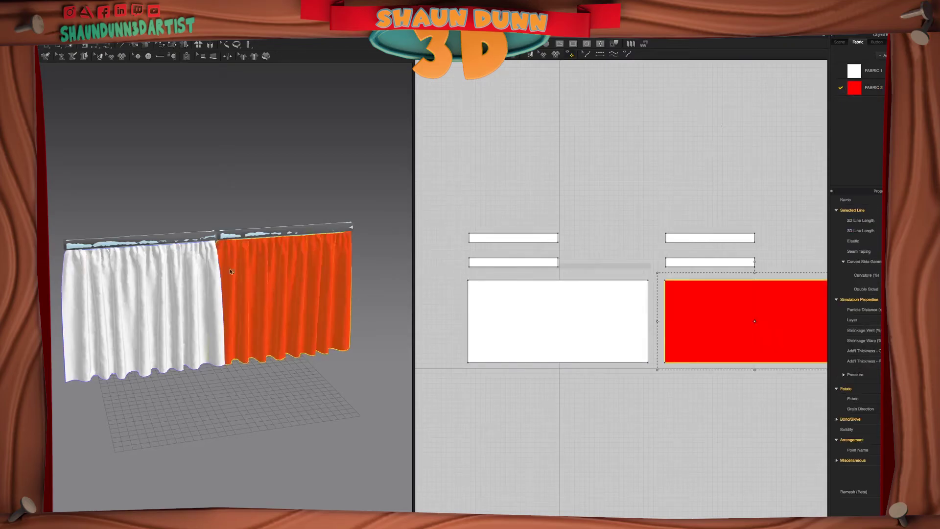
{"action": "left_click", "coordinate": [159, 298]}
{"action": "left_click", "coordinate": [332, 181]}
Play the recorded rod animation with the red curtains and rewind it to the start.
{"action": "right_click_drag", "start_coordinate": [329, 184], "coordinate": [310, 234]}
{"action": "middle_click_drag", "start_coordinate": [202, 218], "coordinate": [249, 227]}
{"action": "scroll", "coordinate": [237, 230], "scroll_direction": "up", "scroll_amount": 3}
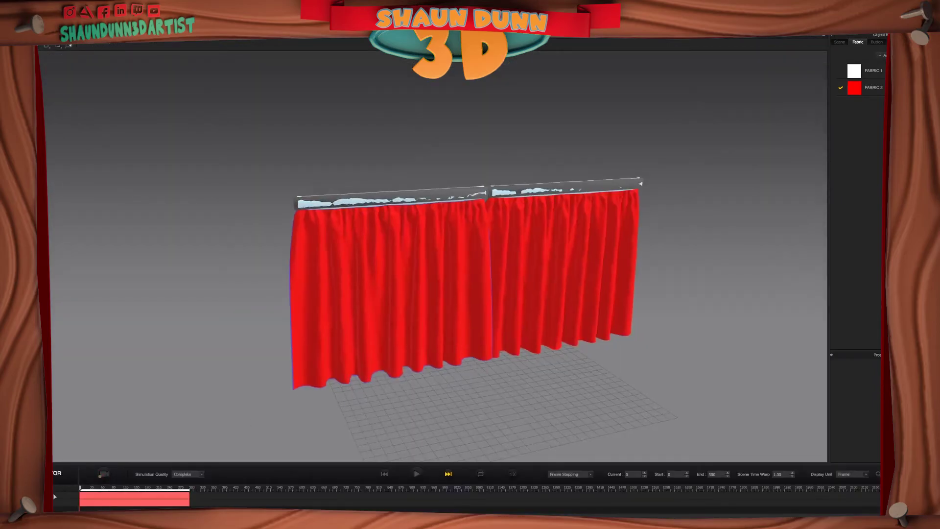
{"action": "left_click", "coordinate": [419, 475]}
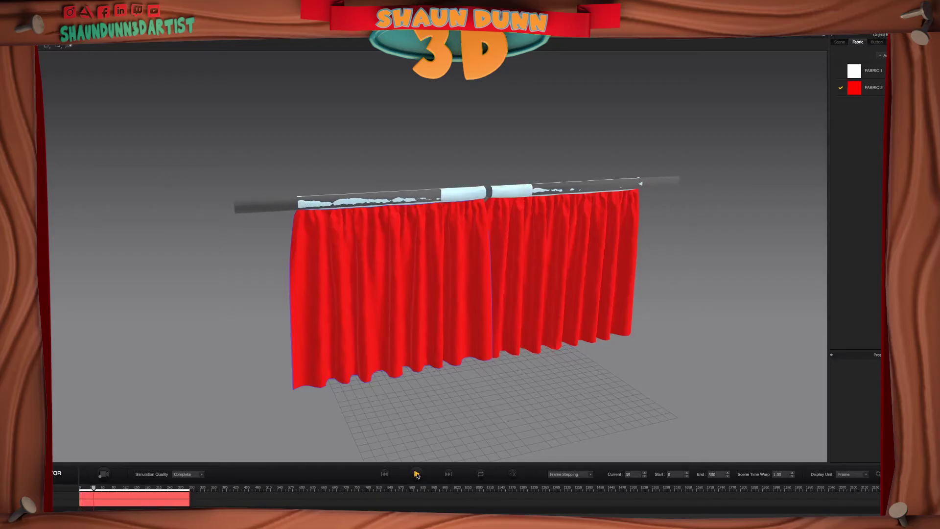
{"action": "left_click", "coordinate": [385, 473]}
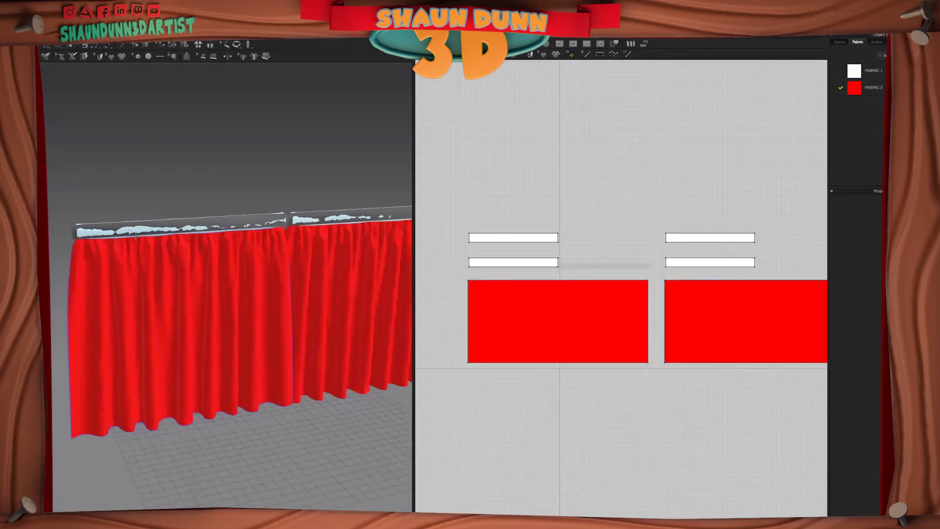
{"action": "right_click_drag", "start_coordinate": [129, 233], "coordinate": [154, 237]}
{"action": "middle_click_drag", "start_coordinate": [93, 247], "coordinate": [162, 253]}
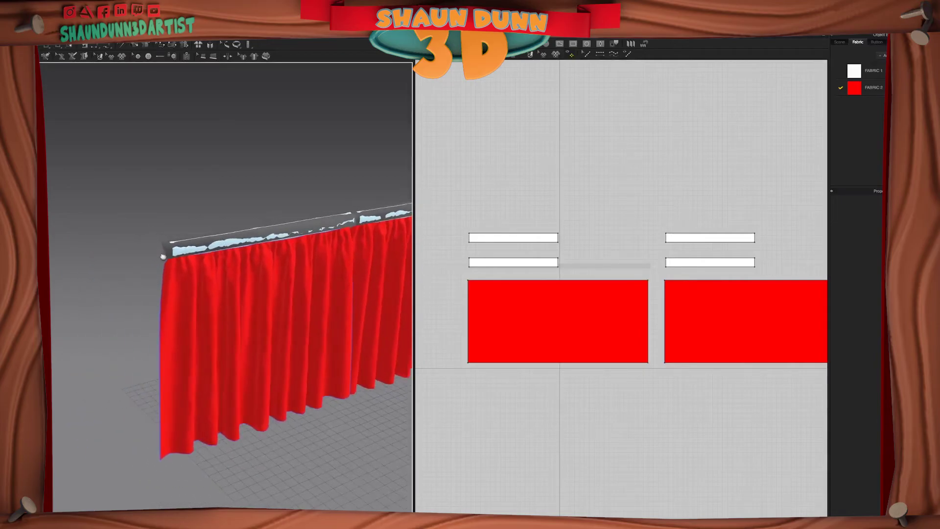
{"action": "left_click", "coordinate": [180, 250]}
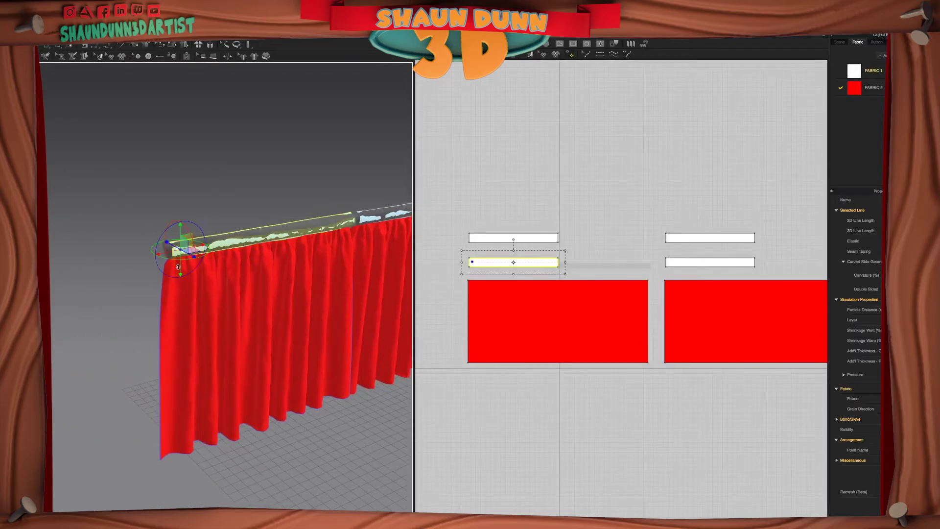
{"action": "left_click", "coordinate": [176, 171]}
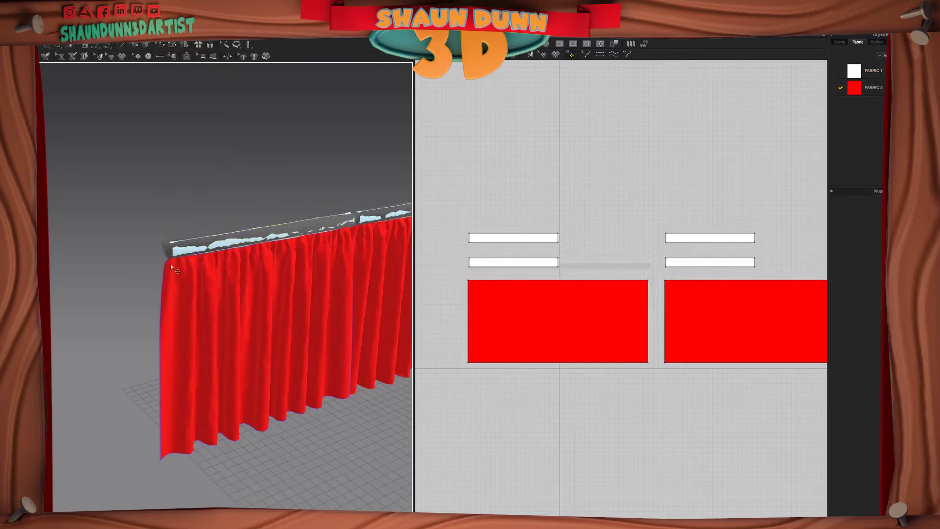
{"action": "left_click", "coordinate": [173, 248]}
{"action": "left_click", "coordinate": [115, 260]}
Tack the outer upper corner of the left curtain's header strip to the curtain rod.
{"action": "middle_click_drag", "start_coordinate": [250, 211], "coordinate": [245, 267]}
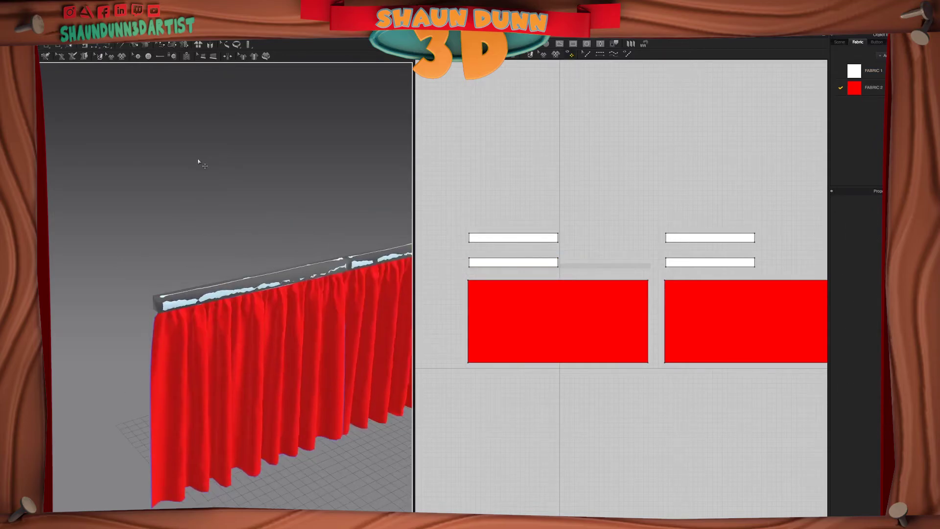
{"action": "left_click", "coordinate": [143, 45]}
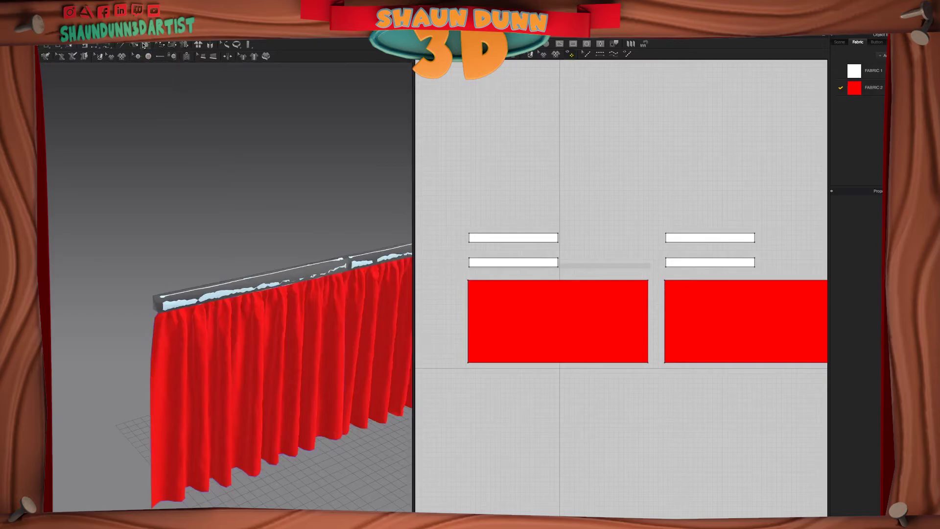
{"action": "middle_click_drag", "start_coordinate": [215, 197], "coordinate": [201, 138]}
{"action": "scroll", "coordinate": [194, 162], "scroll_direction": "up", "scroll_amount": 2}
{"action": "middle_click_drag", "start_coordinate": [185, 176], "coordinate": [260, 268]}
{"action": "scroll", "coordinate": [240, 202], "scroll_direction": "up", "scroll_amount": 3}
{"action": "scroll", "coordinate": [259, 269], "scroll_direction": "up", "scroll_amount": 2}
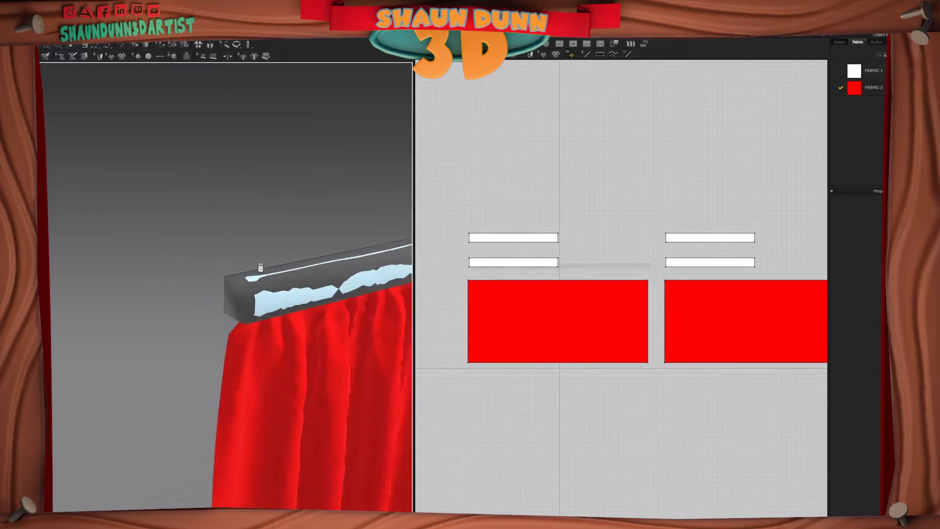
{"action": "left_click", "coordinate": [259, 275]}
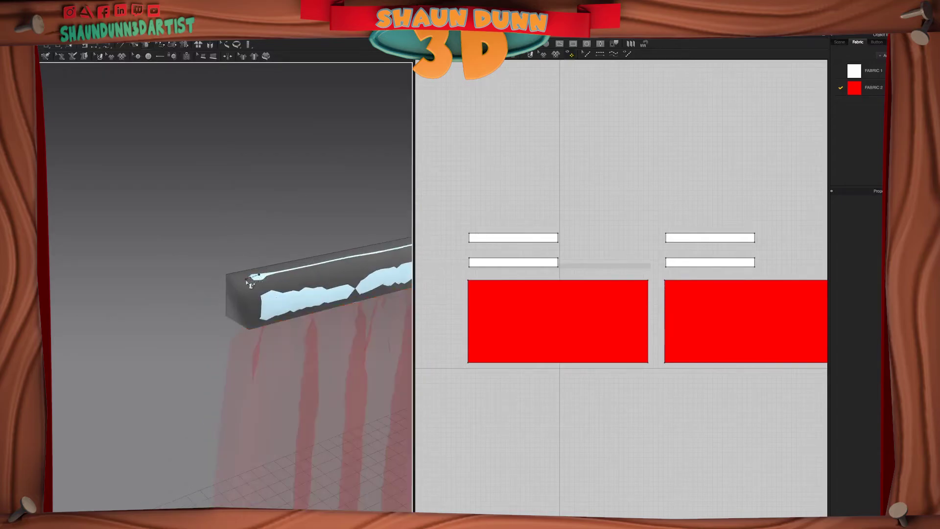
{"action": "left_click", "coordinate": [241, 281]}
Tack the inner upper corner of the left curtain's header strip to the rod near the center gap.
{"action": "scroll", "coordinate": [296, 250], "scroll_direction": "down", "scroll_amount": 3}
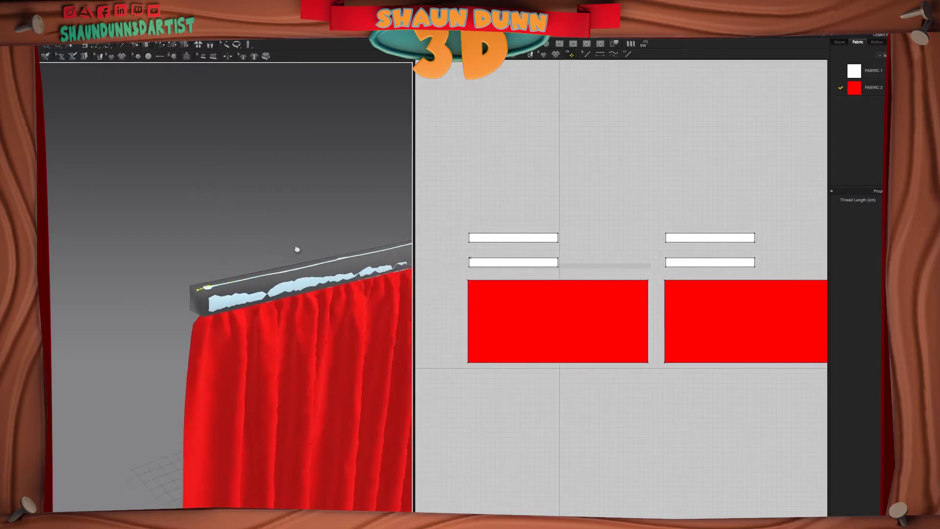
{"action": "middle_click_drag", "start_coordinate": [295, 250], "coordinate": [233, 242]}
{"action": "right_click_drag", "start_coordinate": [233, 242], "coordinate": [266, 273]}
{"action": "middle_click_drag", "start_coordinate": [267, 273], "coordinate": [180, 287]}
{"action": "scroll", "coordinate": [181, 288], "scroll_direction": "up", "scroll_amount": 3}
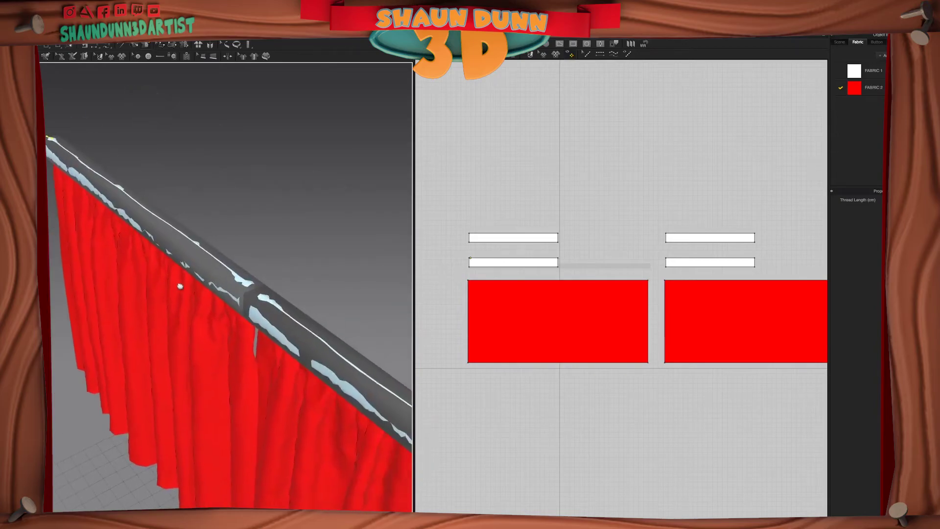
{"action": "left_click", "coordinate": [266, 283]}
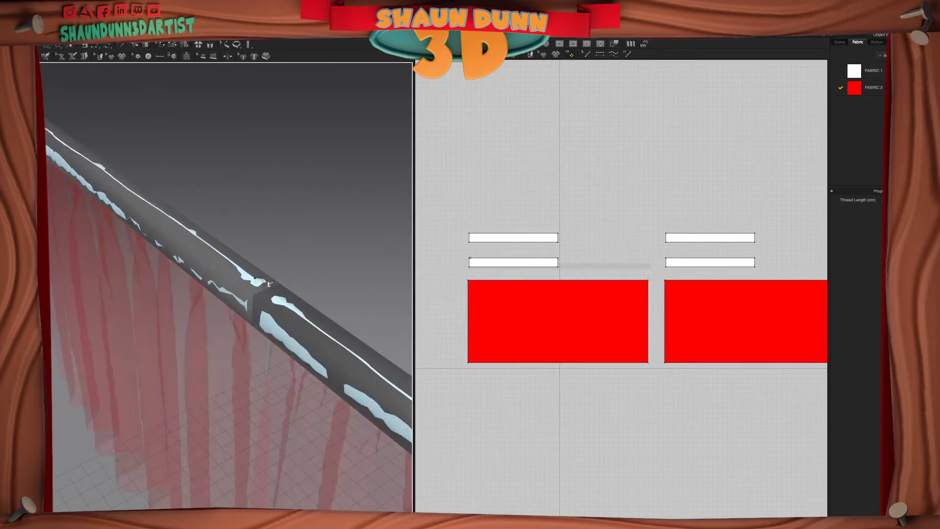
{"action": "left_click", "coordinate": [293, 291]}
Tack the inner and outer upper corners of the right curtain's header strip to its rod.
{"action": "right_click_drag", "start_coordinate": [293, 291], "coordinate": [358, 305]}
{"action": "scroll", "coordinate": [323, 305], "scroll_direction": "up", "scroll_amount": 3}
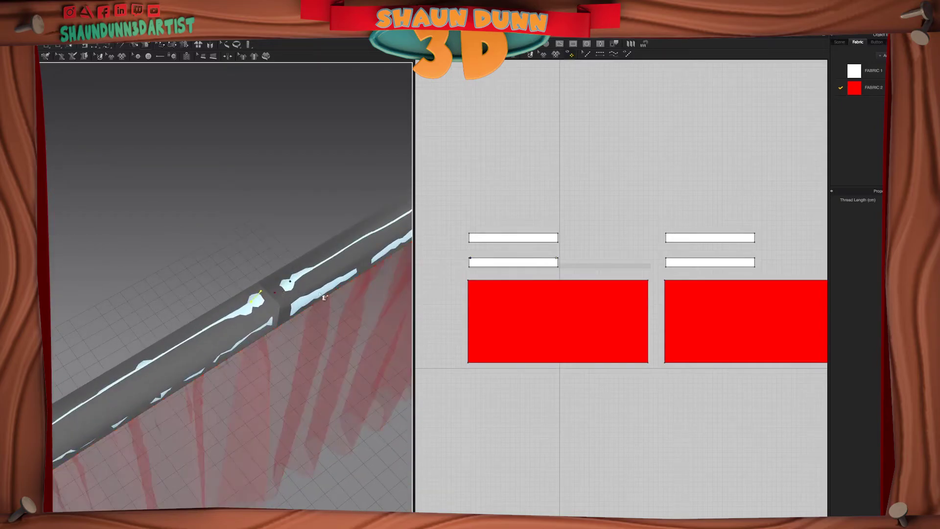
{"action": "left_click", "coordinate": [322, 296]}
{"action": "right_click_drag", "start_coordinate": [329, 294], "coordinate": [133, 111]}
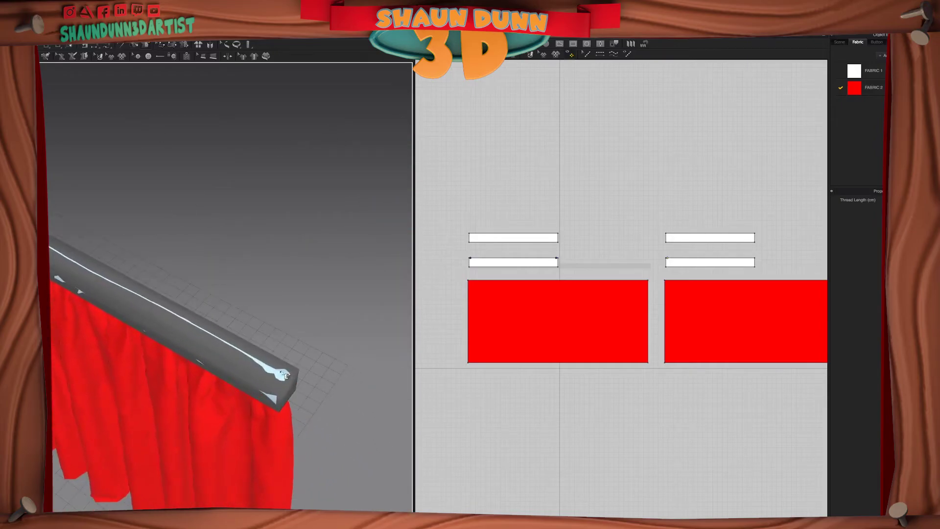
{"action": "left_click", "coordinate": [281, 372]}
{"action": "left_click", "coordinate": [289, 379]}
{"action": "right_click_drag", "start_coordinate": [375, 392], "coordinate": [294, 319]}
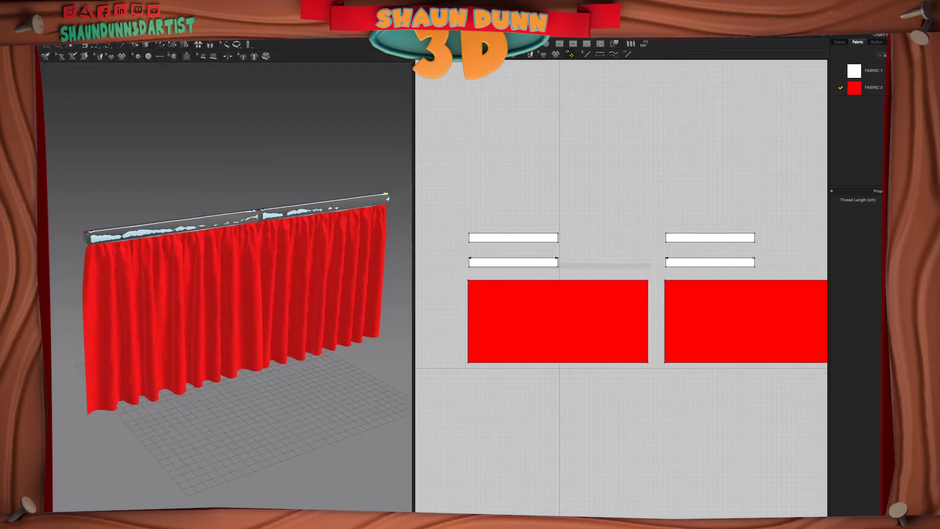
{"action": "left_click", "coordinate": [556, 258]}
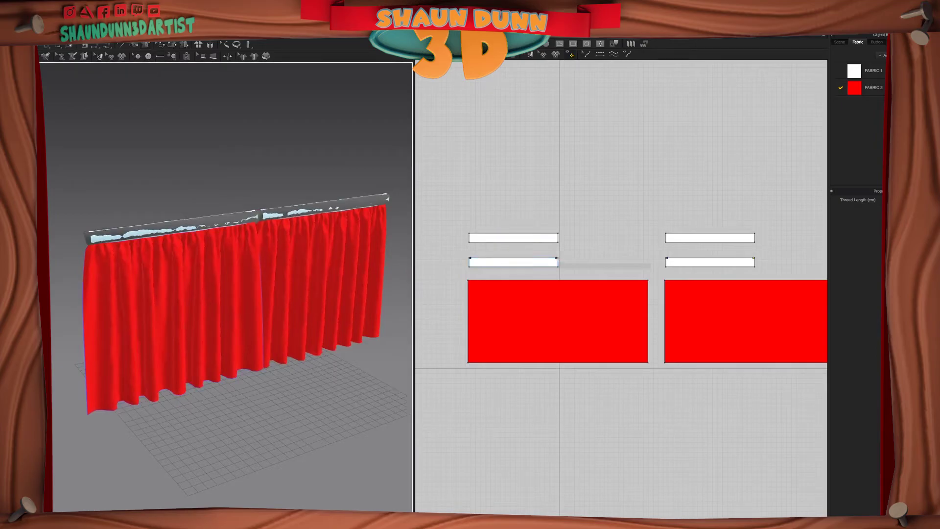
Unfreeze all four narrow header strips above the two curtain panels.
{"action": "left_click", "coordinate": [519, 238]}
{"action": "left_click", "coordinate": [522, 261], "text": "shift"}
{"action": "left_click", "coordinate": [701, 239], "text": "shift"}
{"action": "left_click", "coordinate": [695, 264], "text": "shift"}
{"action": "right_click", "coordinate": [696, 265]}
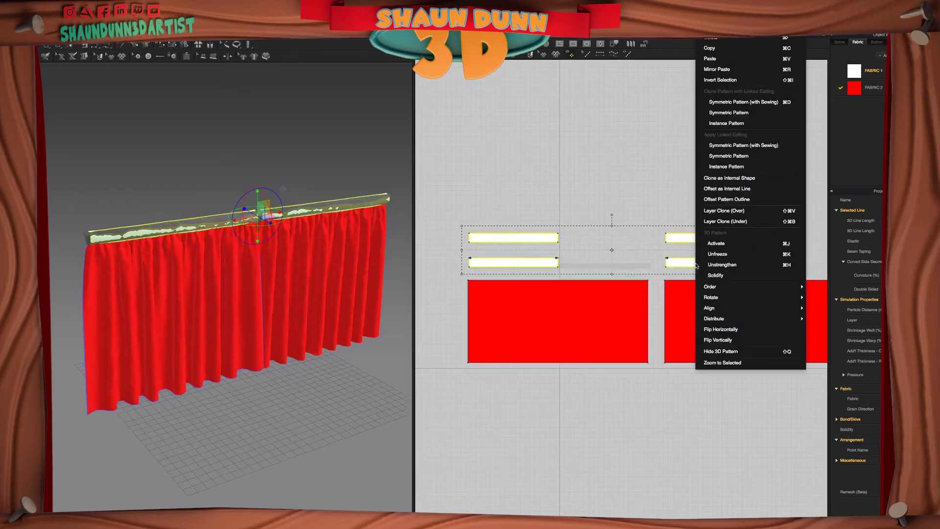
{"action": "left_click", "coordinate": [716, 255]}
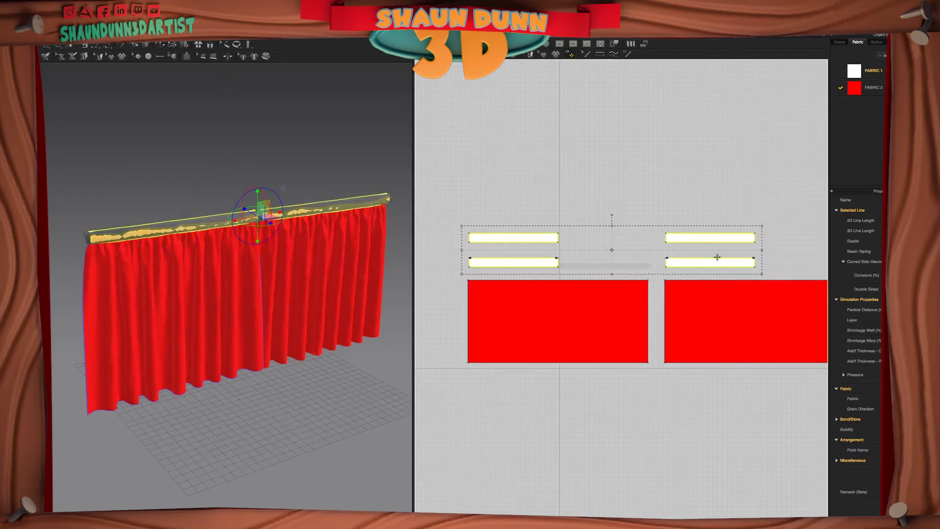
{"action": "left_click", "coordinate": [244, 130]}
Switch to the animation workspace and record the cloth simulation of the curtains following the moving rods.
{"action": "right_click_drag", "start_coordinate": [243, 130], "coordinate": [301, 157]}
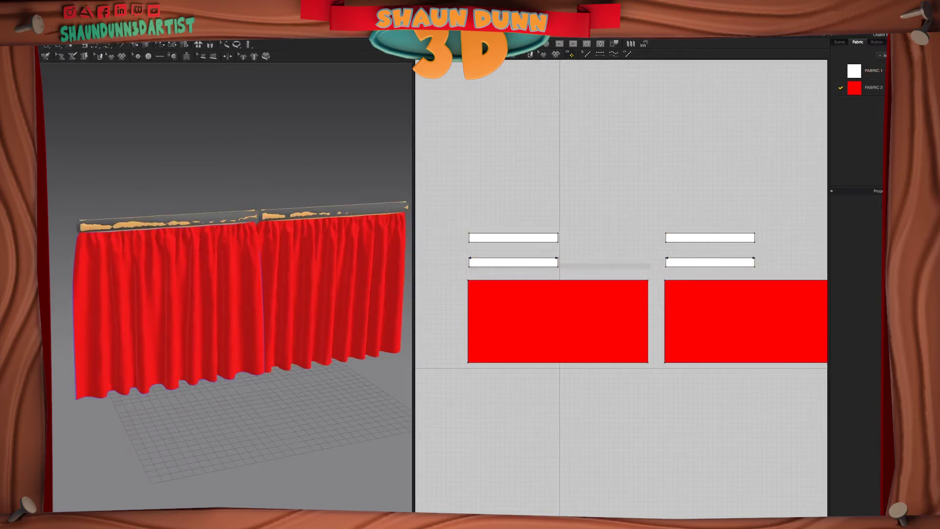
{"action": "key", "text": "ctrl+shift+a"}
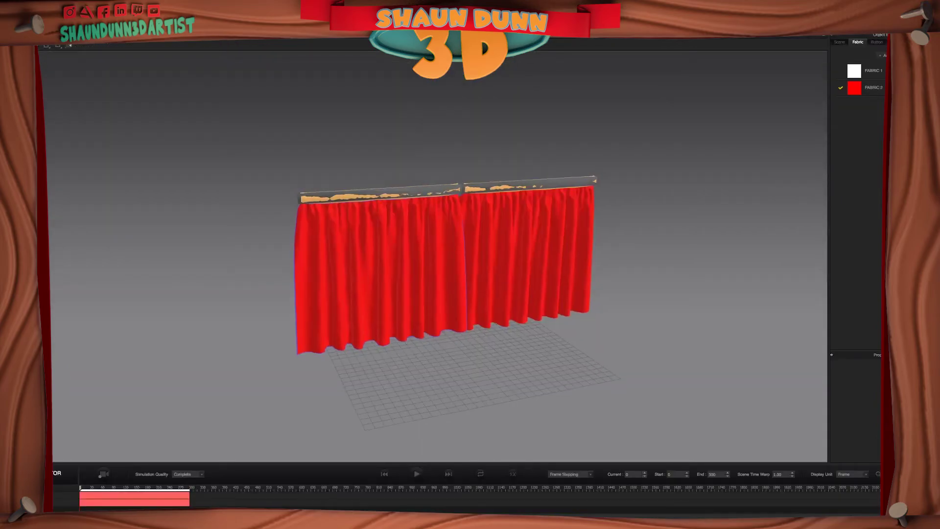
{"action": "left_click", "coordinate": [100, 477]}
{"action": "left_click", "coordinate": [104, 473]}
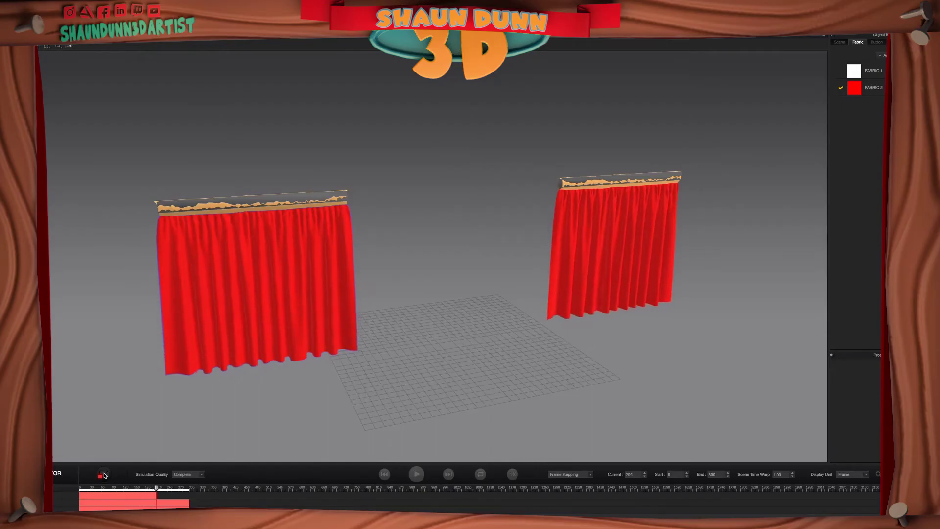
Play the newly recorded curtain simulation from its first frame and rewind it to the start.
{"action": "left_click_drag", "start_coordinate": [190, 488], "coordinate": [54, 486]}
{"action": "left_click", "coordinate": [417, 474]}
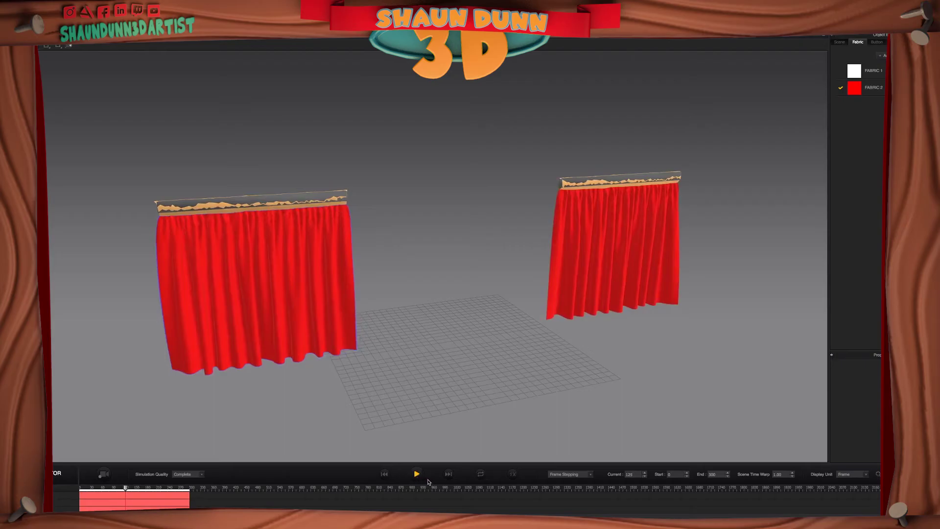
{"action": "left_click", "coordinate": [387, 476]}
Export the curtains over RailsAnimated.fbx as an unwelded, thin single object with Animation and Cache Animation (MC), scaled in cm (DAZ Studio).
{"action": "left_click", "coordinate": [776, 214]}
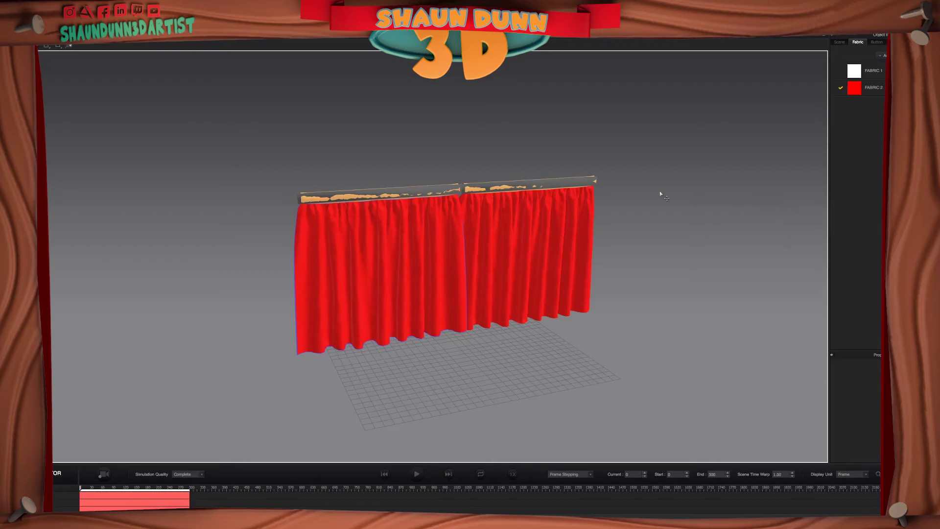
{"action": "left_click", "coordinate": [88, 38]}
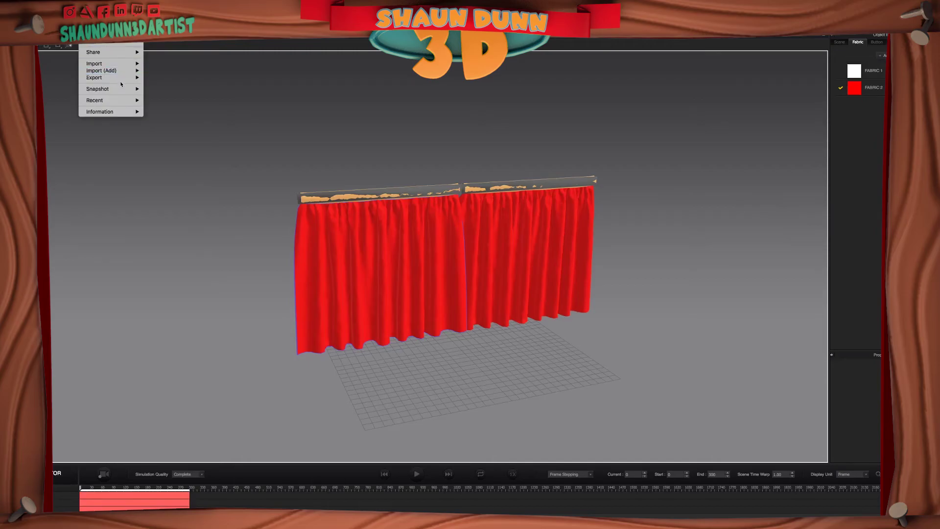
{"action": "mouse_move", "coordinate": [121, 78]}
{"action": "left_click", "coordinate": [165, 92]}
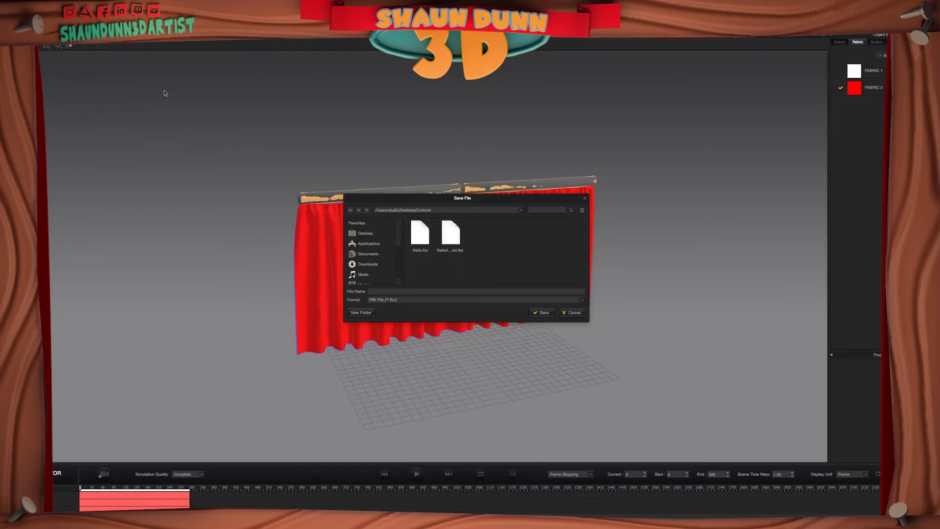
{"action": "left_click", "coordinate": [456, 239]}
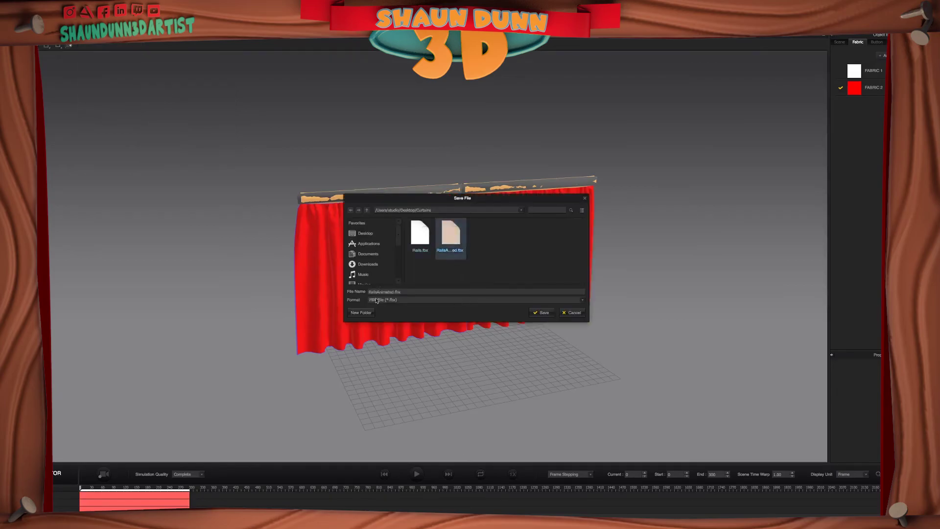
{"action": "left_click", "coordinate": [539, 313]}
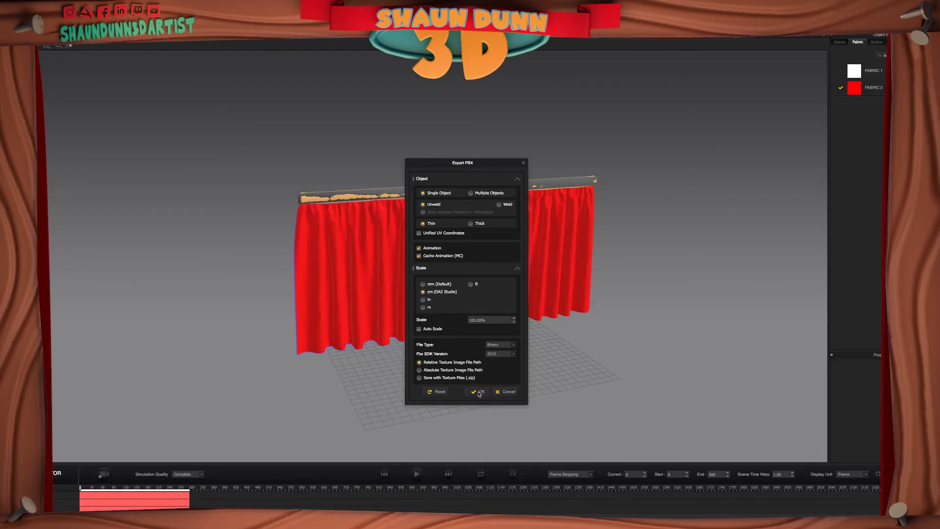
{"action": "left_click", "coordinate": [479, 393]}
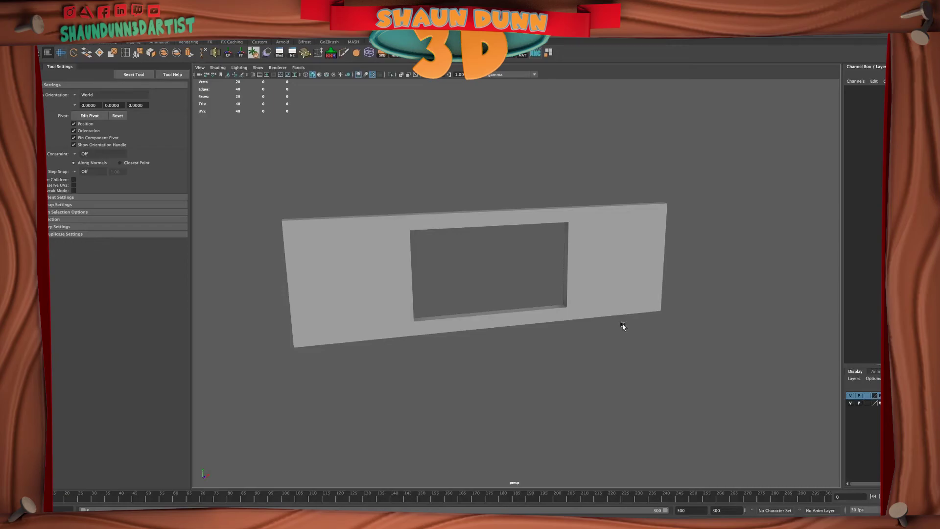
Switch to the stage scene in Maya and import RailsAnimated.fbx from the Curtains folder, dismissing the import report.
{"action": "scroll", "coordinate": [555, 351], "scroll_direction": "up", "scroll_amount": 1}
{"action": "scroll", "coordinate": [556, 351], "scroll_direction": "down", "scroll_amount": 1}
{"action": "middle_click_drag", "start_coordinate": [551, 350], "coordinate": [554, 356], "text": "alt"}
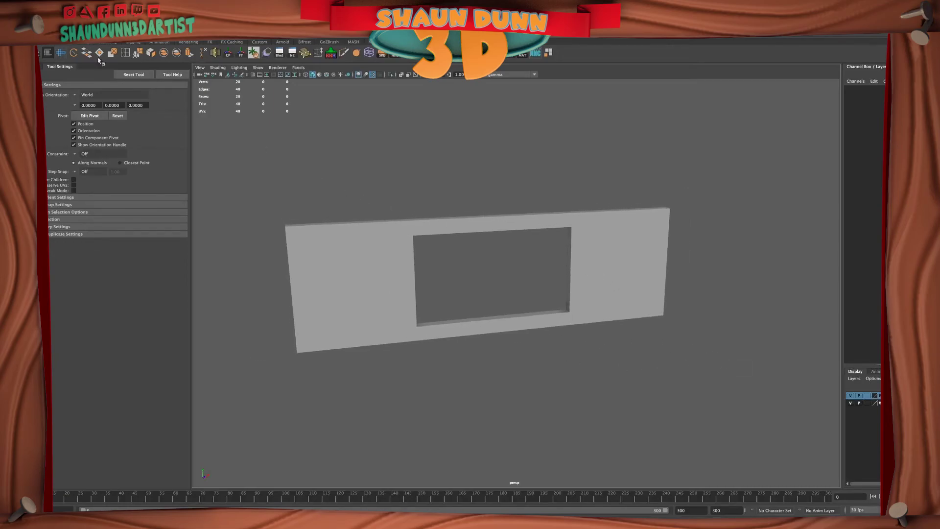
{"action": "left_click", "coordinate": [11, 24]}
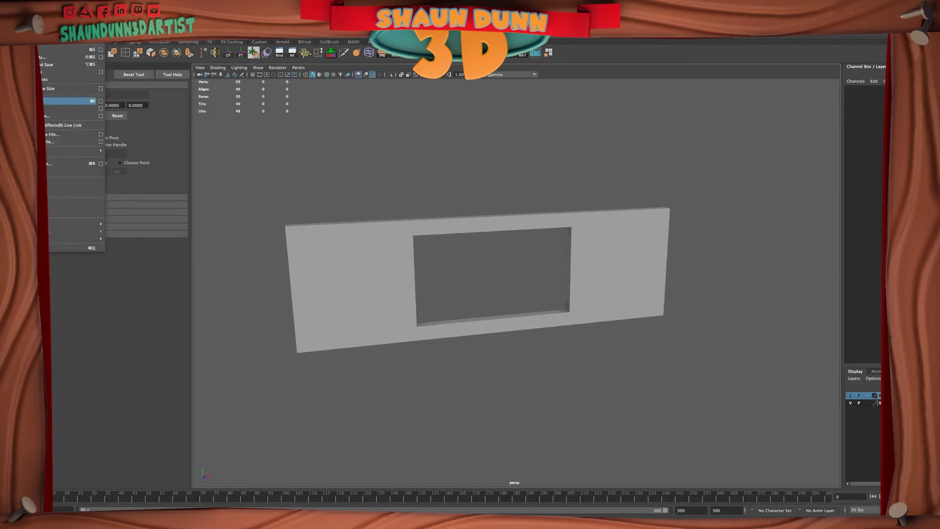
{"action": "left_click", "coordinate": [68, 101]}
{"action": "left_click", "coordinate": [150, 142]}
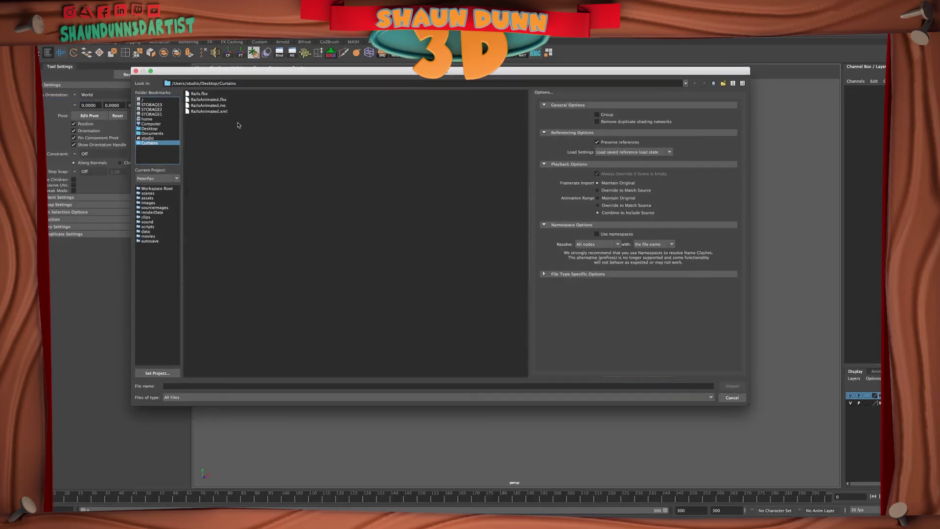
{"action": "left_click", "coordinate": [206, 99]}
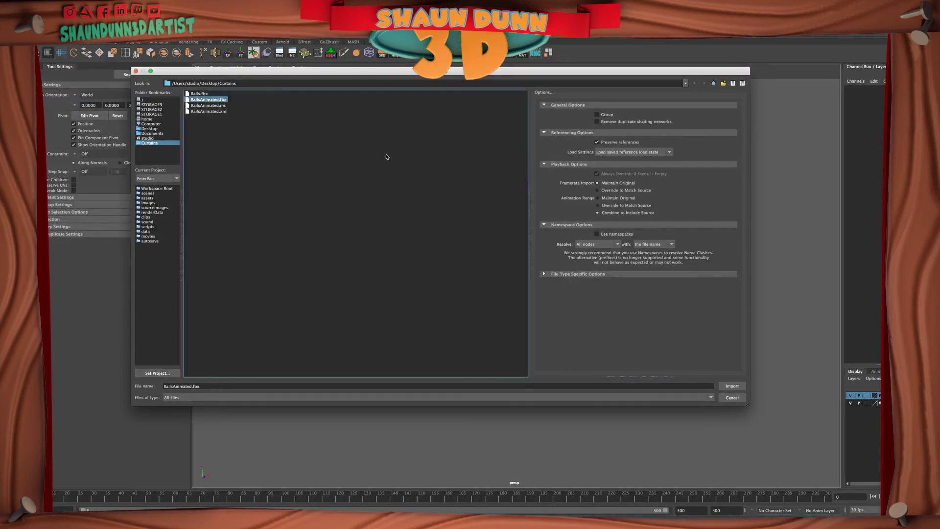
{"action": "left_click", "coordinate": [732, 386]}
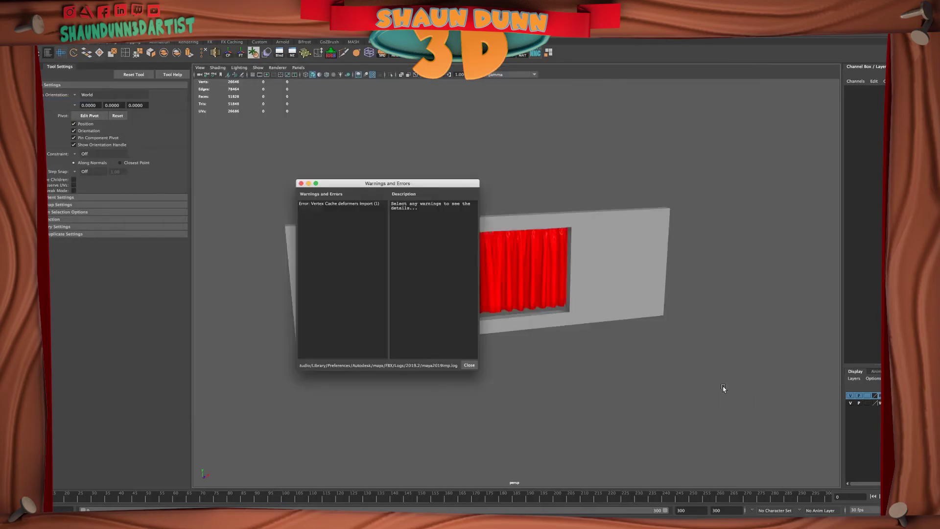
{"action": "left_click", "coordinate": [468, 366]}
Play the scene's timeline to check whether the imported curtains move within the stage opening.
{"action": "key", "text": "f"}
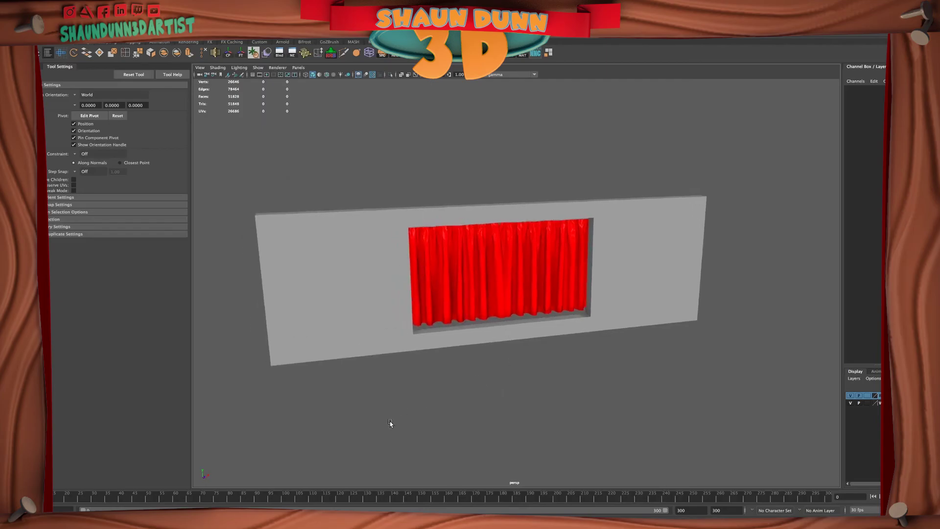
{"action": "key", "text": "alt+v"}
{"action": "mouse_move", "coordinate": [389, 401]}
{"action": "left_mouse_down", "text": "alt"}
{"action": "mouse_move", "coordinate": [459, 410]}
{"action": "mouse_move", "coordinate": [369, 409]}
{"action": "mouse_move", "coordinate": [384, 400]}
{"action": "left_mouse_up", "text": "alt"}
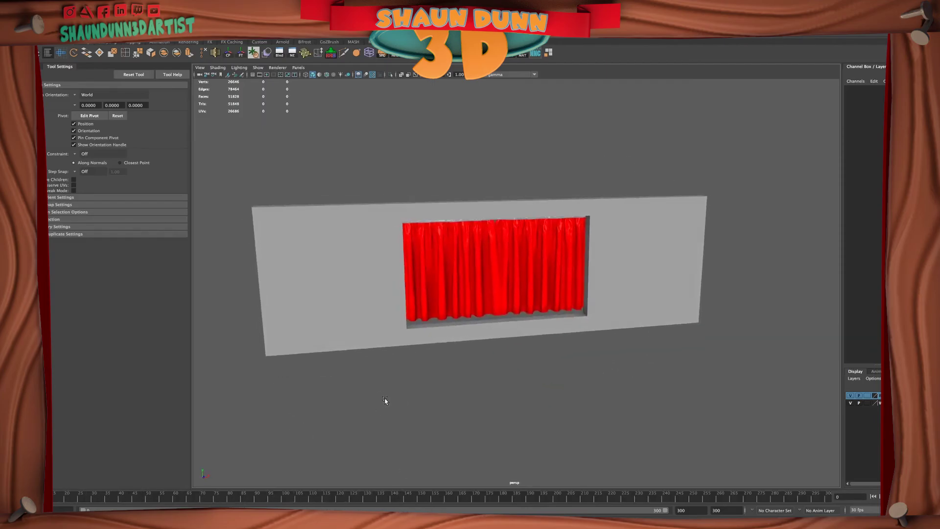
Import the geometry cache RailsAnimated.xml from the Curtains folder onto the imported curtain mesh.
{"action": "left_click", "coordinate": [516, 274]}
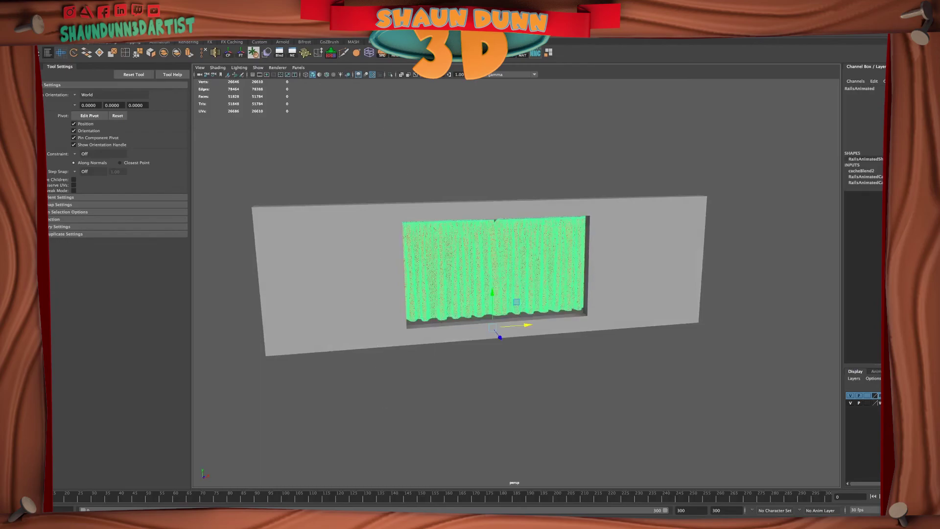
{"action": "left_click", "coordinate": [401, 32]}
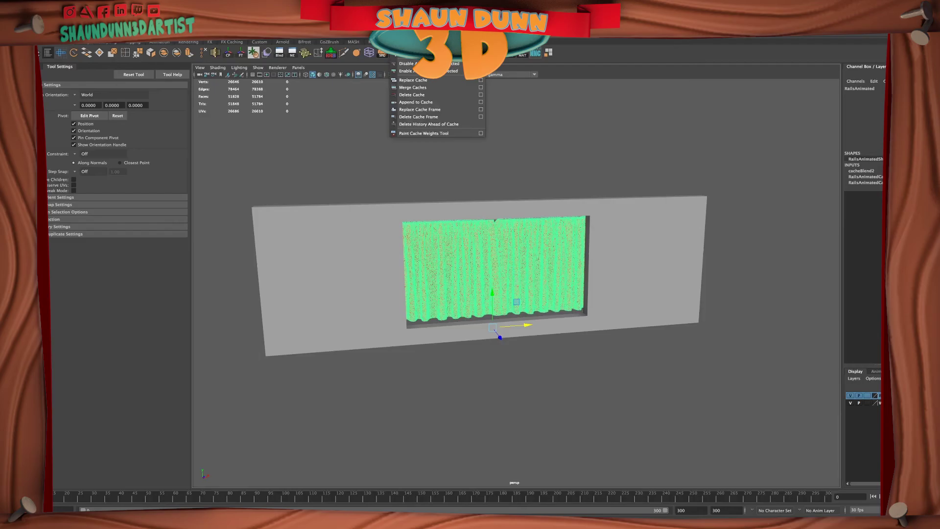
{"action": "left_click", "coordinate": [415, 56]}
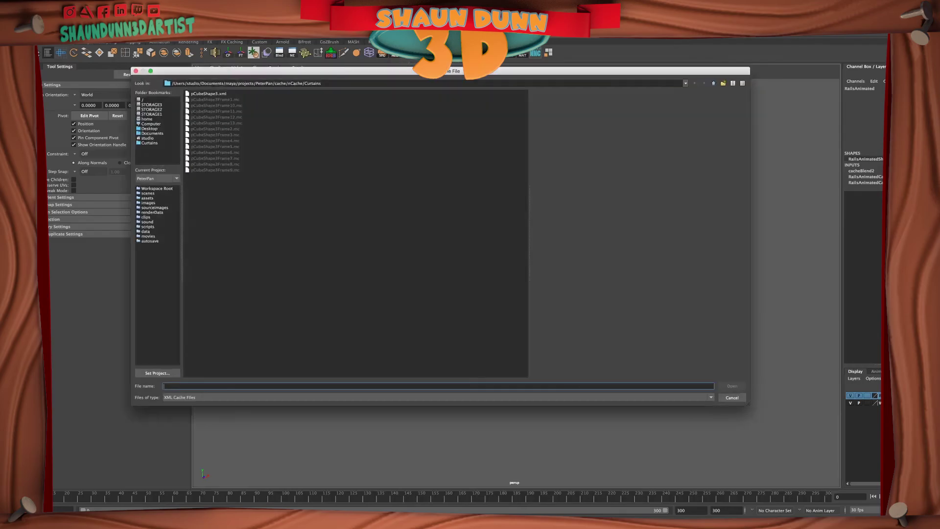
{"action": "left_click", "coordinate": [152, 142]}
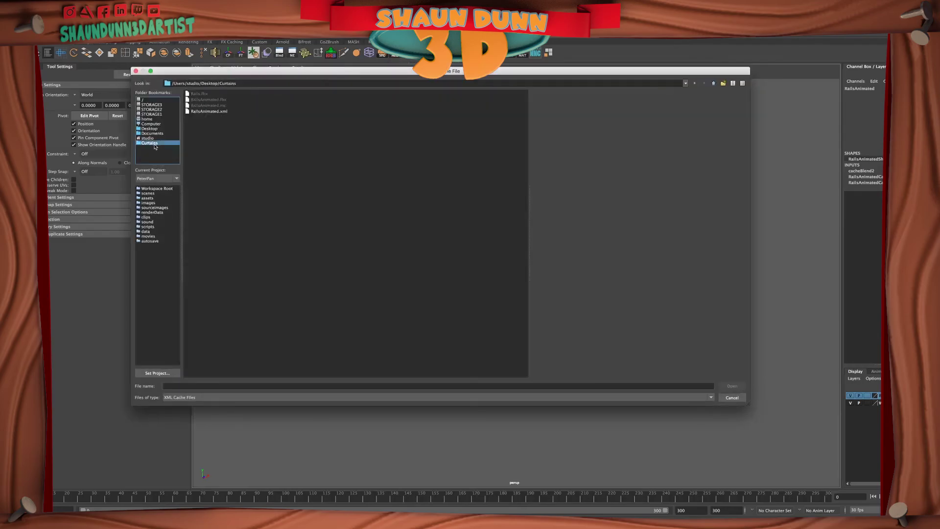
{"action": "left_click", "coordinate": [223, 112]}
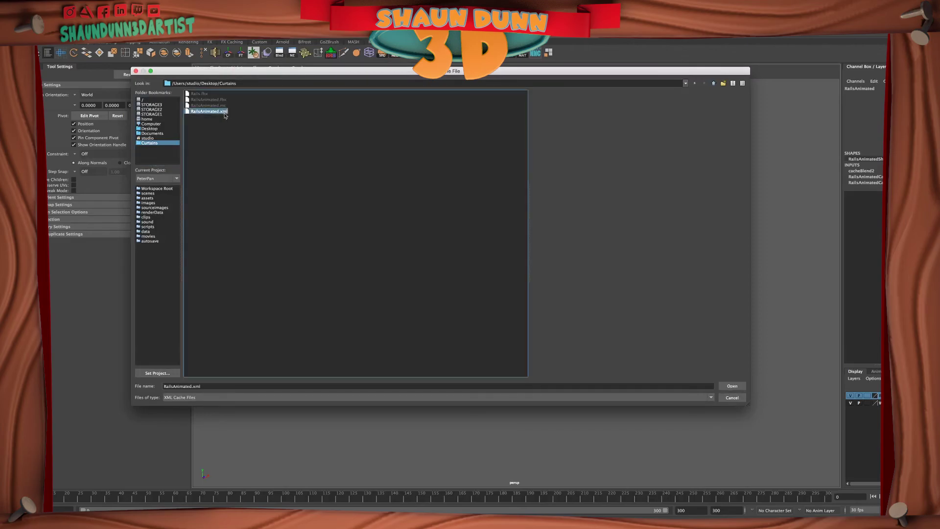
{"action": "left_click", "coordinate": [731, 385]}
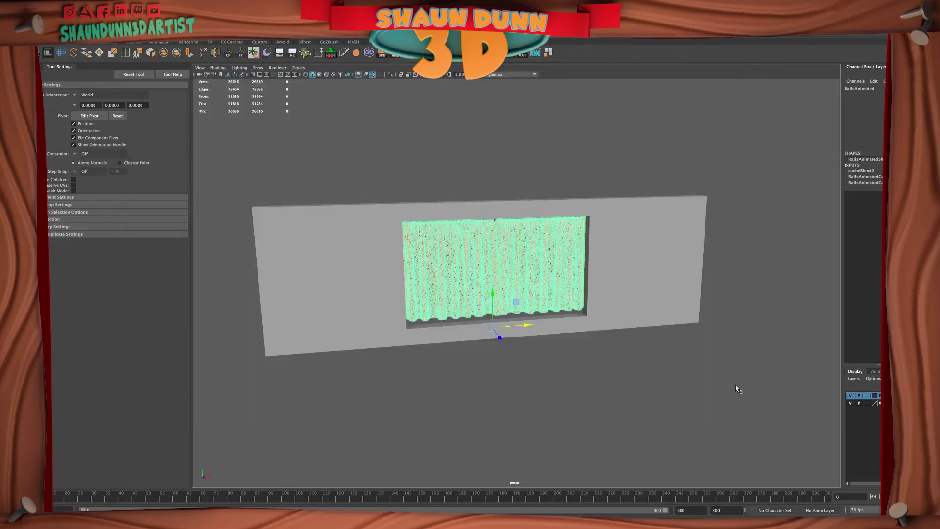
Deselect the curtain mesh and play back the timeline to check the cached curtain animation.
{"action": "left_click", "coordinate": [675, 404]}
{"action": "key", "text": "alt+v"}
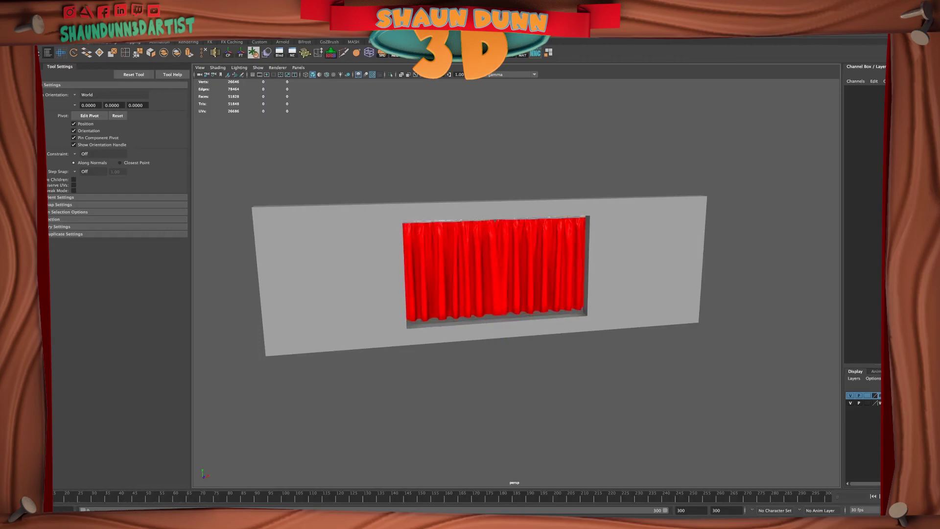
{"action": "key", "text": "alt+v"}
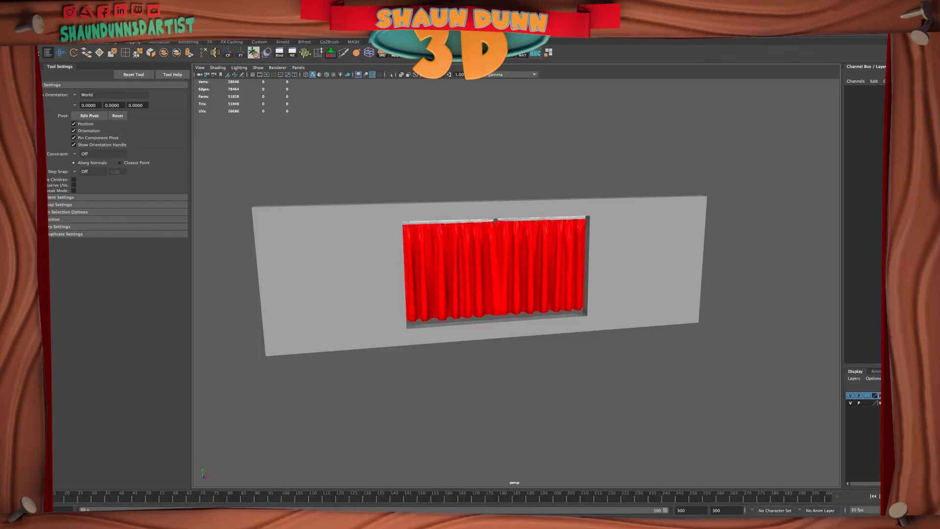